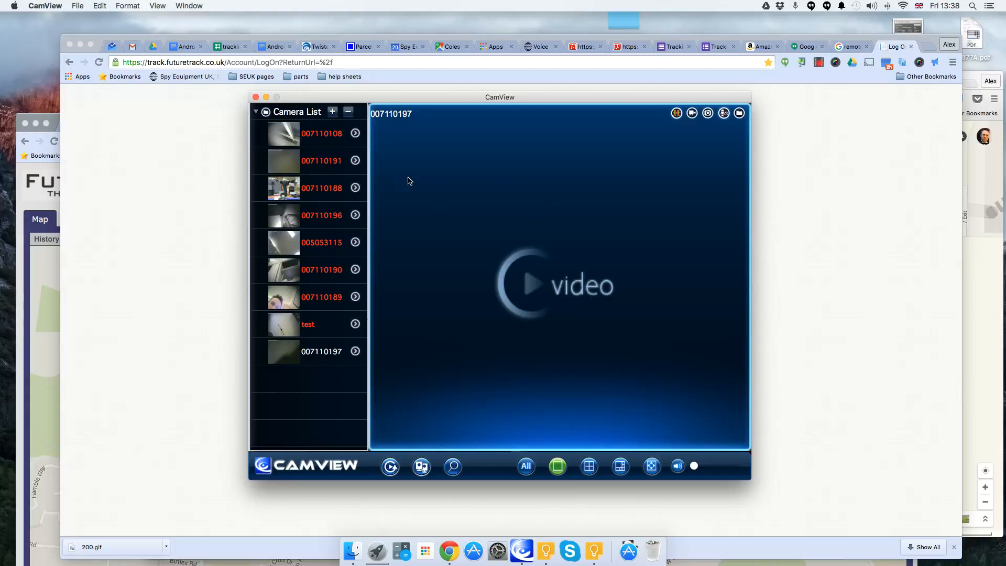
- Search the local network for cameras and open the found camera's web settings page
left_click(453, 466)
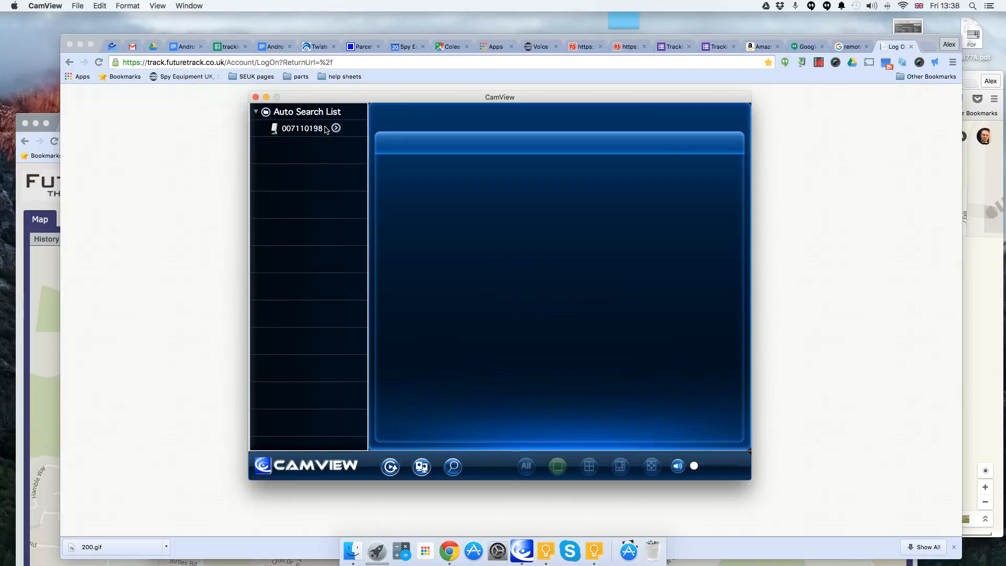
mouse_move(326, 130)
left_click(337, 128)
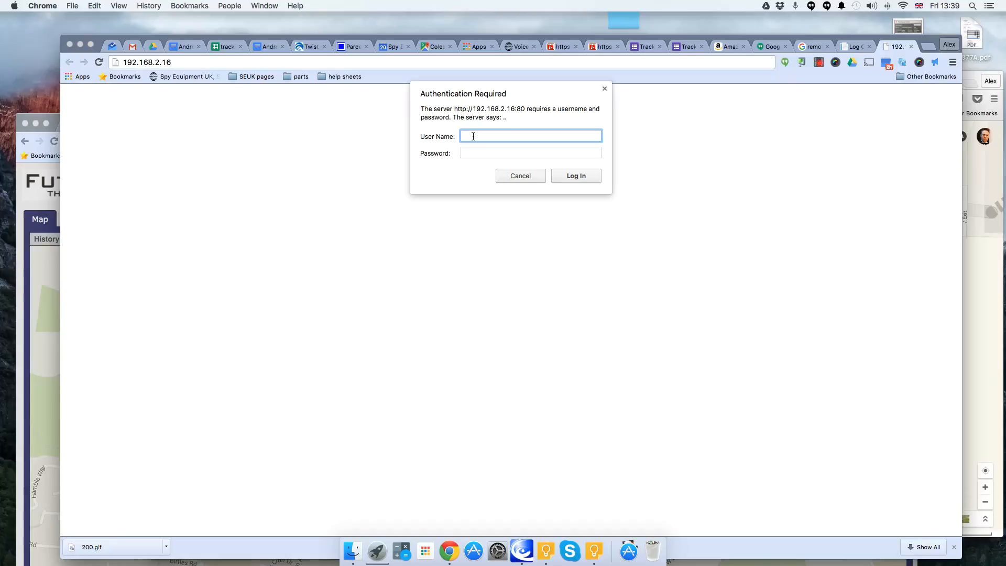
- Log in to the camera's web interface with the user name admin
type("admin")
key("Return")
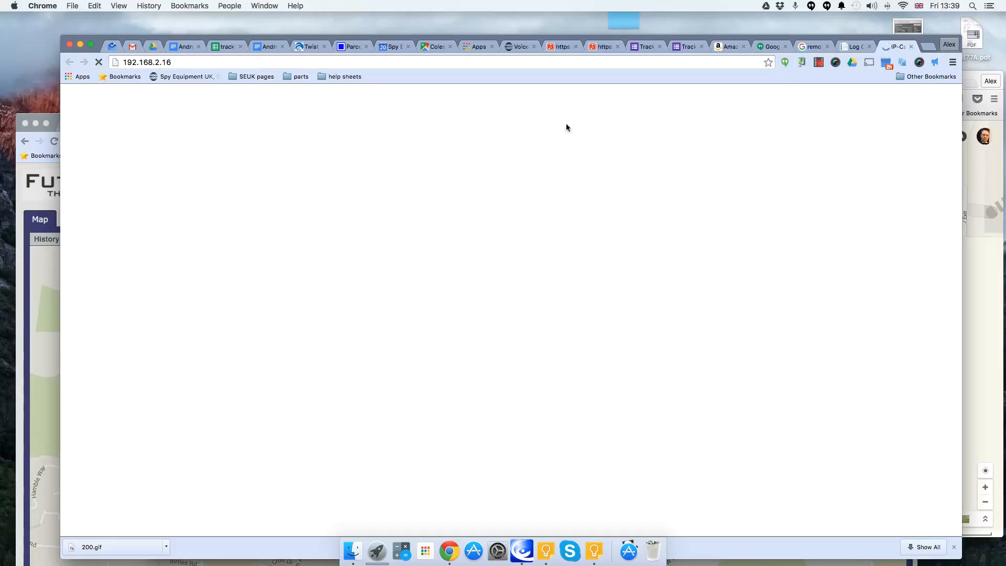
- Close the loading camera page, switch to CamView and reopen the found camera's web settings page
left_click(910, 47)
left_click(522, 550)
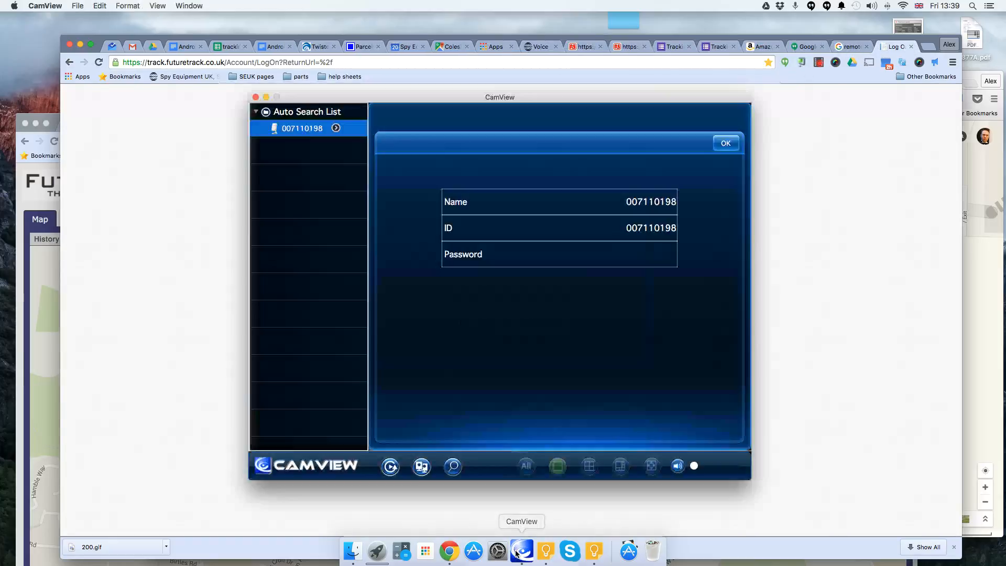
left_click(336, 128)
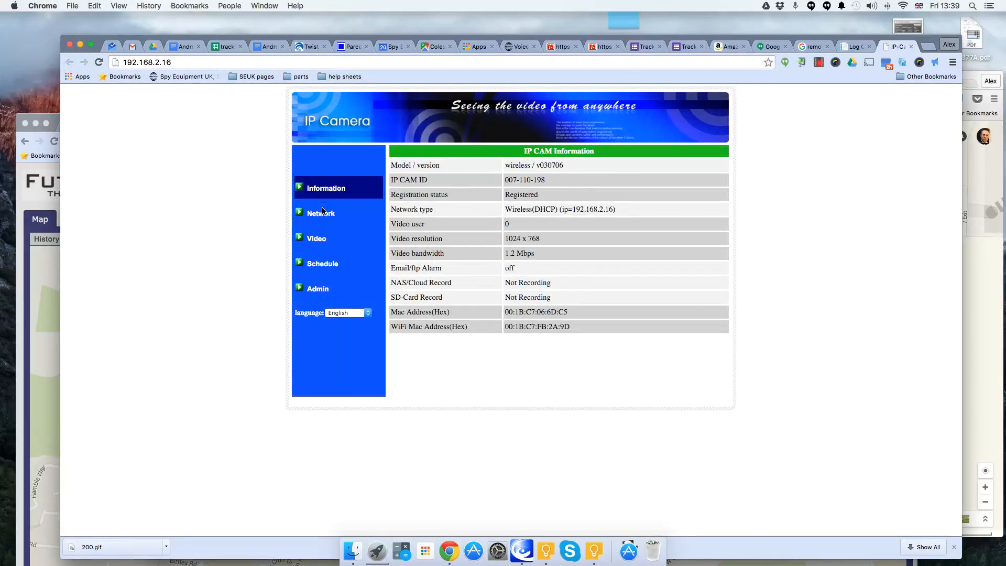
- Edit the camera's every-day schedule so SD-Card Record is Motion triggered, and update the schedule
left_click(319, 266)
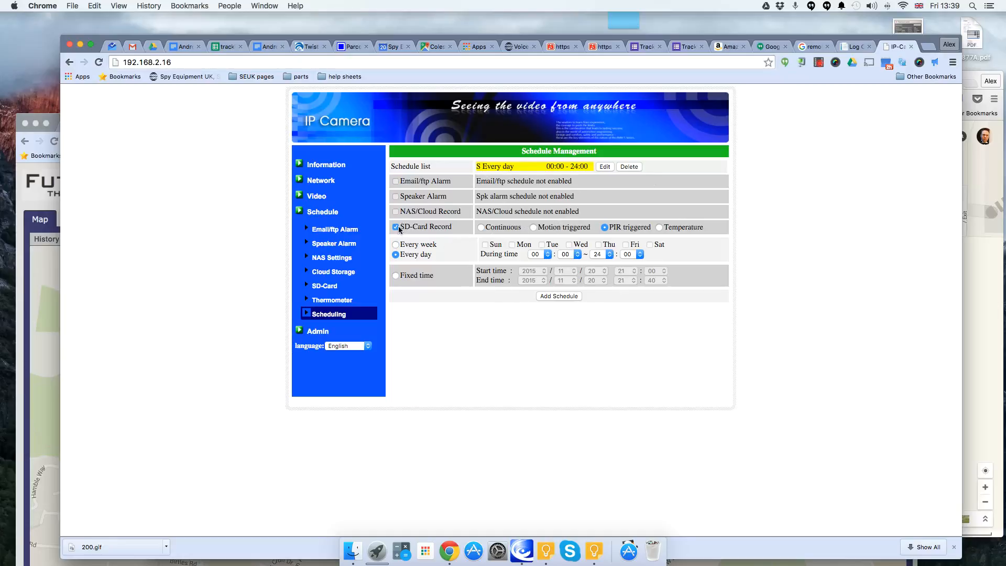
left_click(604, 167)
left_click(481, 228)
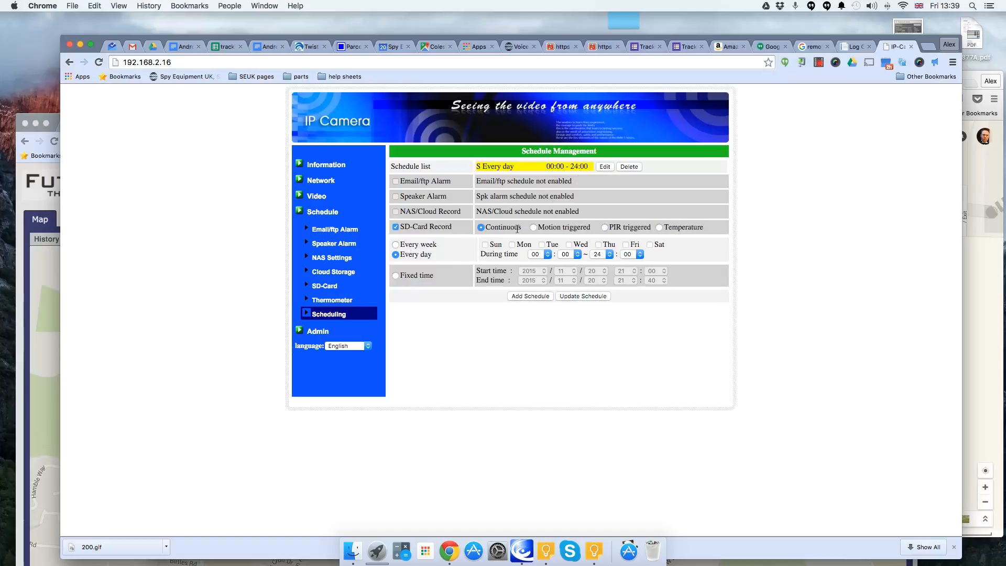
left_click(534, 227)
left_click(584, 299)
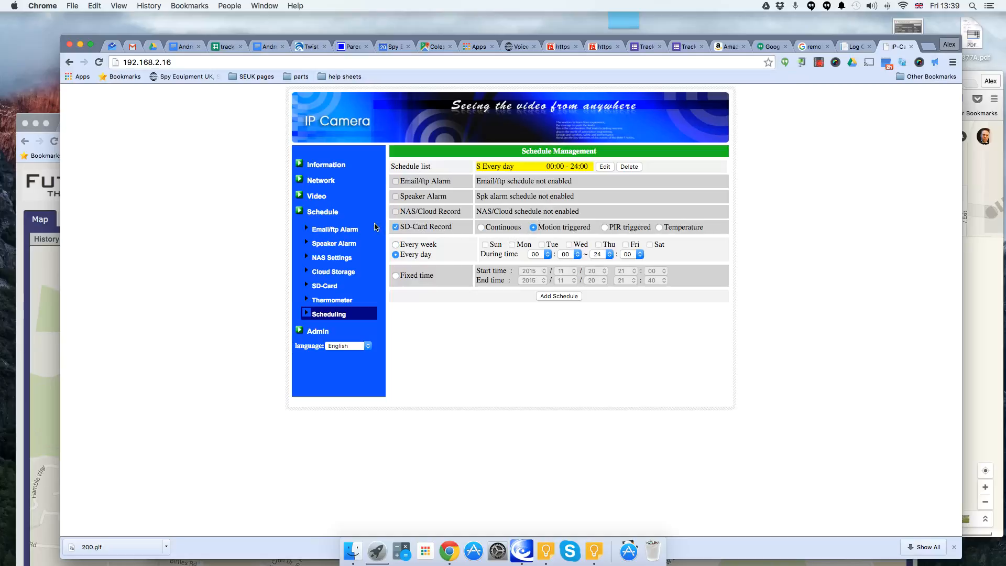
- Start the Dropbox login from the camera's Cloud Storage settings and let the blocked pop-up window open
left_click(329, 275)
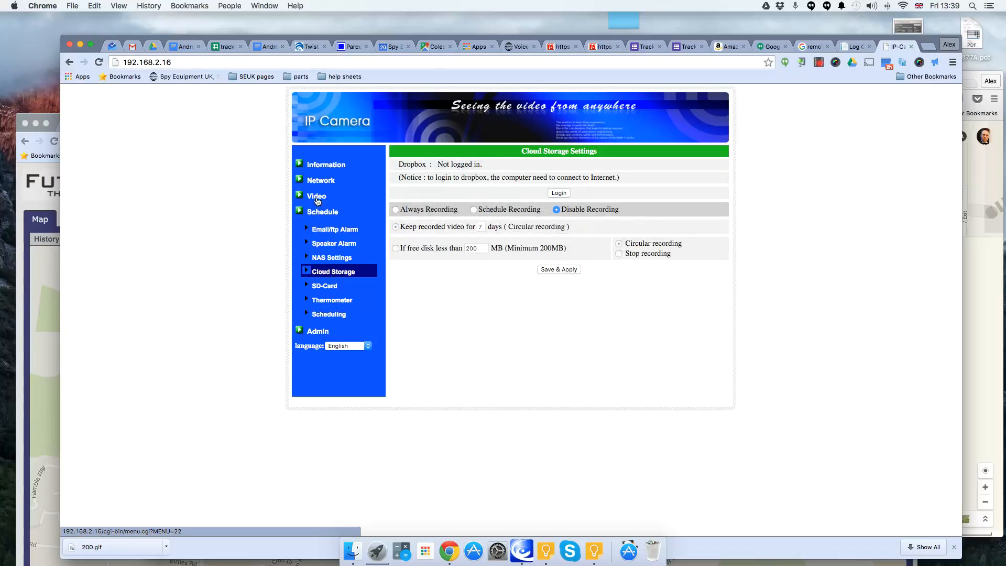
left_click(561, 193)
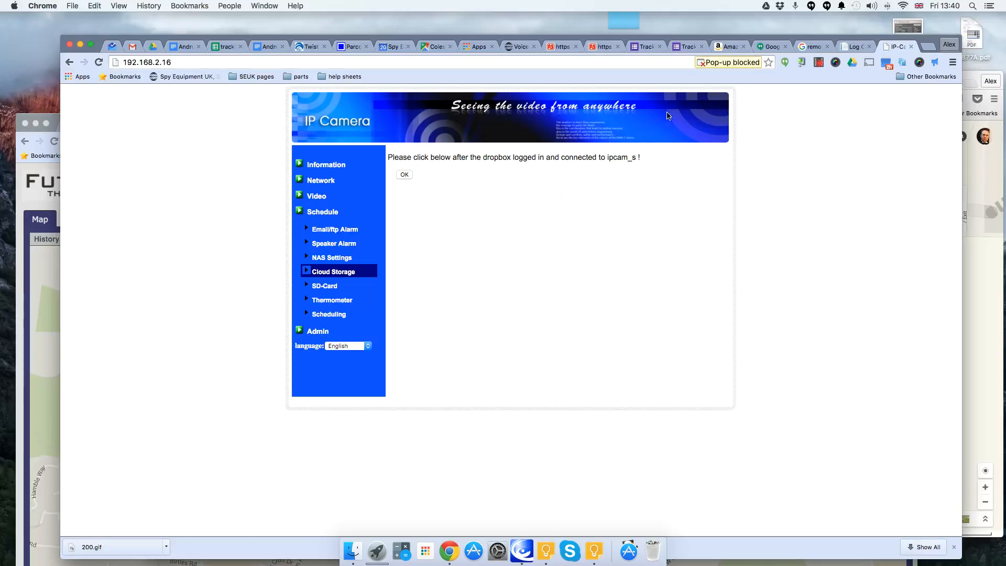
left_click(757, 62)
left_click(700, 92)
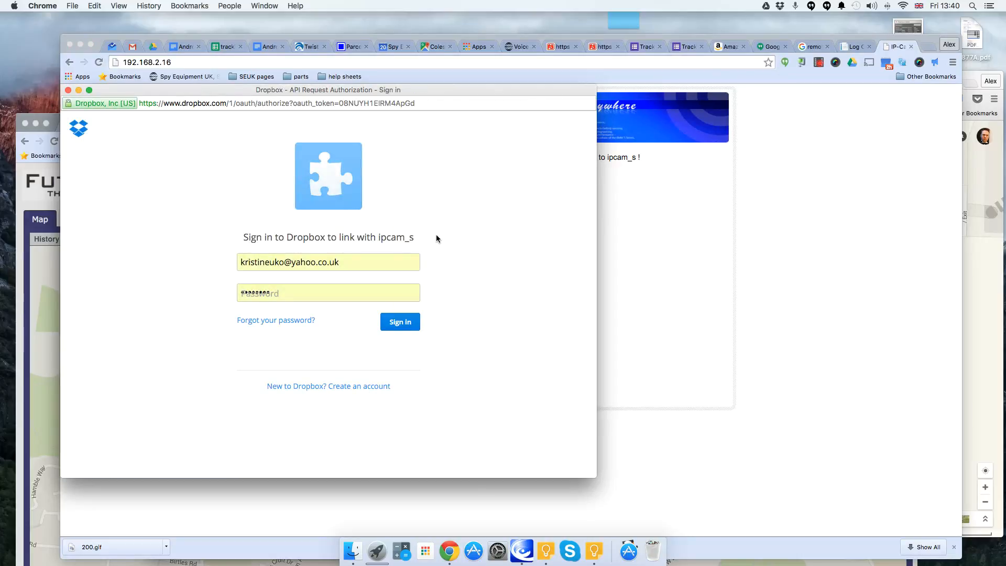
- Replace the prefilled Dropbox e-mail with the other saved account's e-mail and sign in with its password
left_click_drag(362, 262, 203, 259)
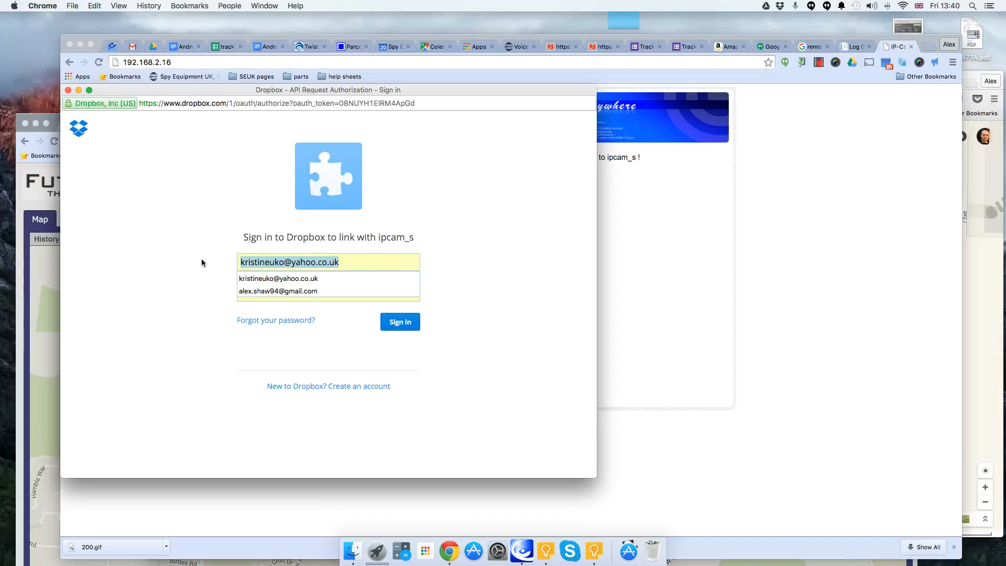
type("al")
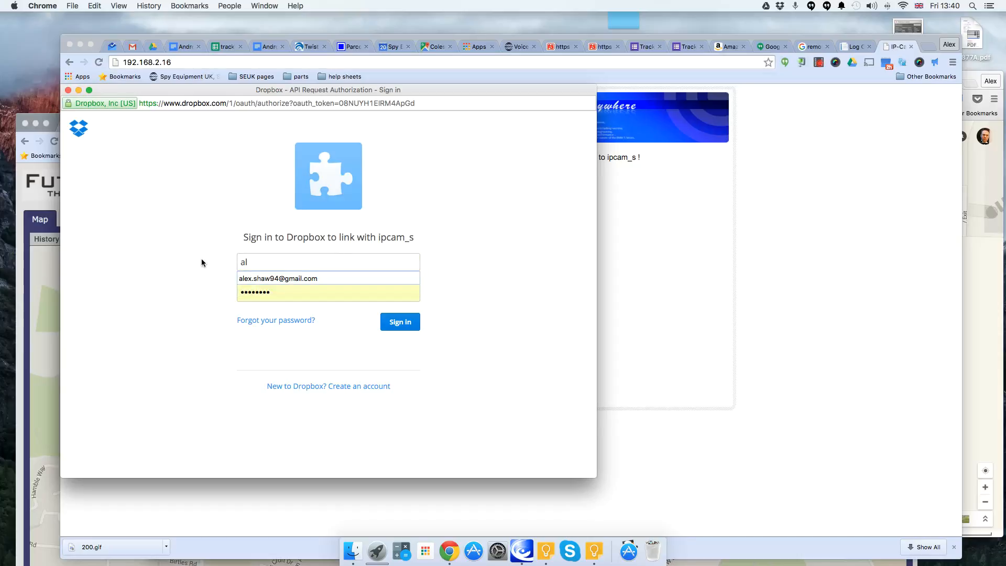
key("Down")
key("Return")
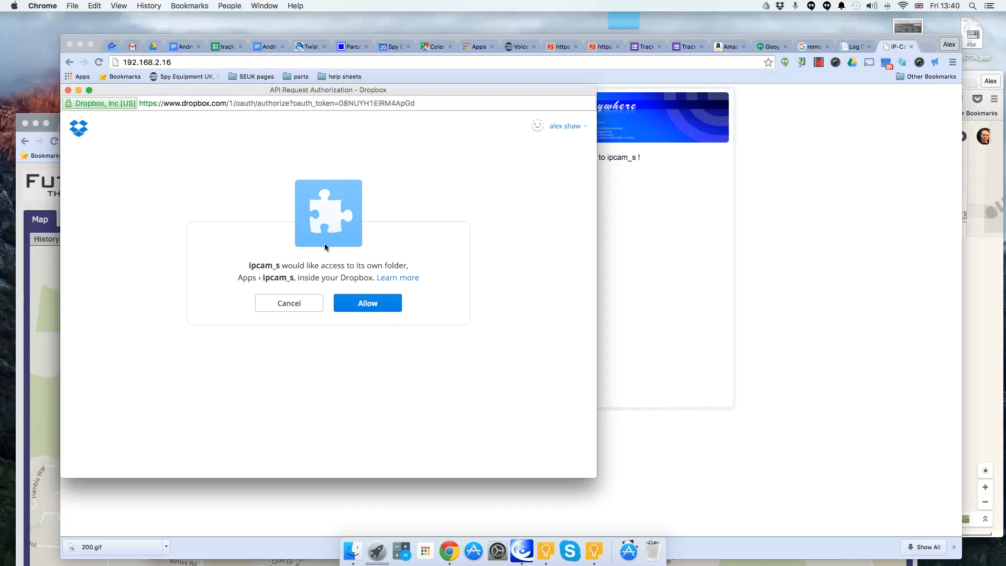
- Allow ipcam_s access to its Dropbox folder, close the authorization window and confirm the connection on the camera page
left_click(363, 303)
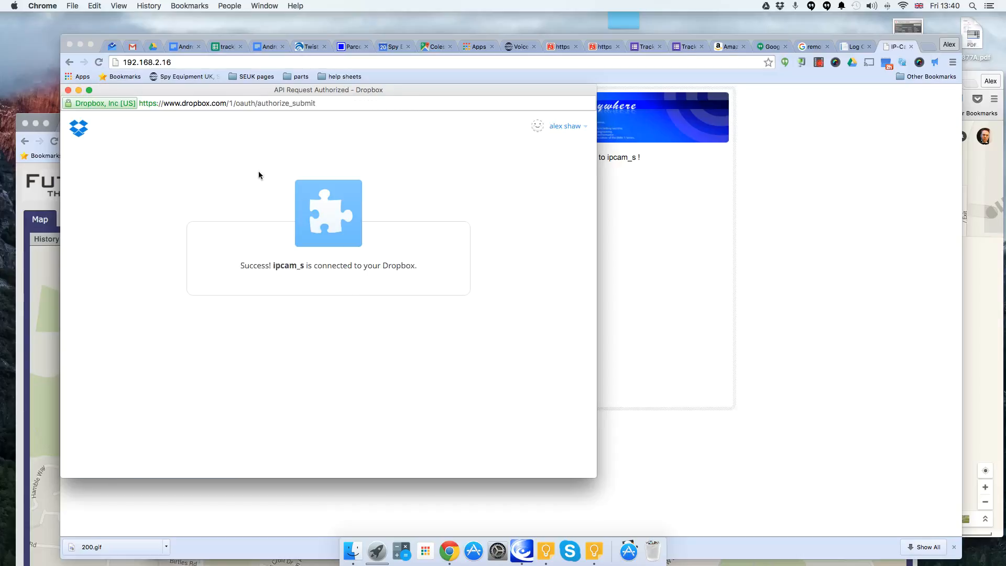
left_click(68, 90)
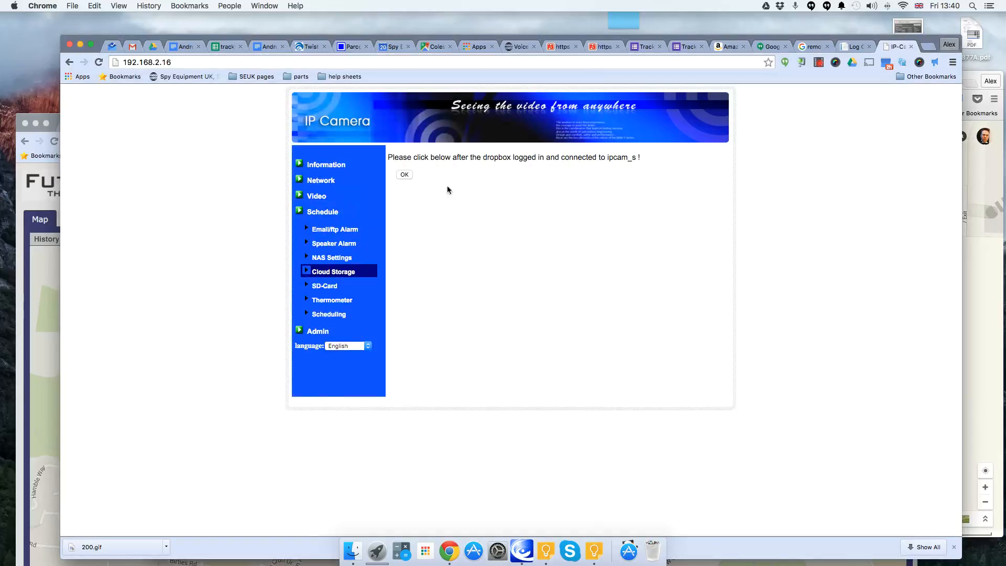
left_click(406, 175)
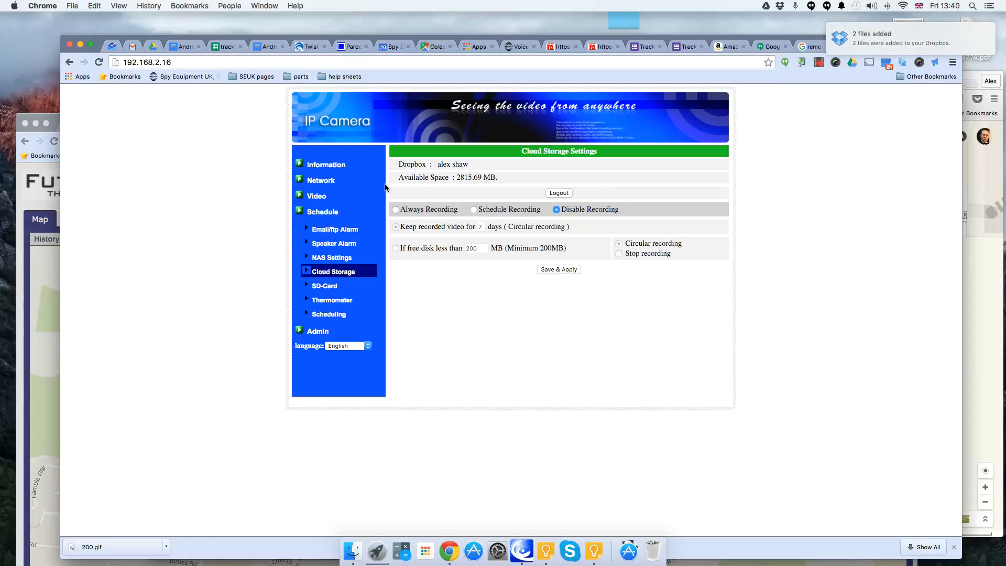
- Set cloud storage to Schedule Recording, keeping recorded video for 7 days, apply the settings and reopen Cloud Storage to check them
left_click(474, 210)
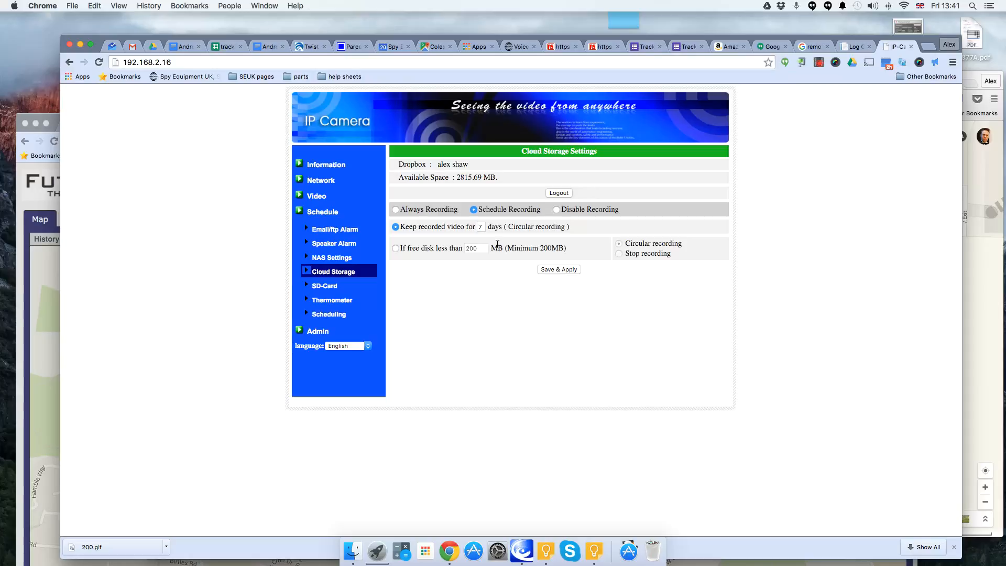
left_click(394, 249)
left_click(619, 244)
left_click(395, 227)
left_click(562, 269)
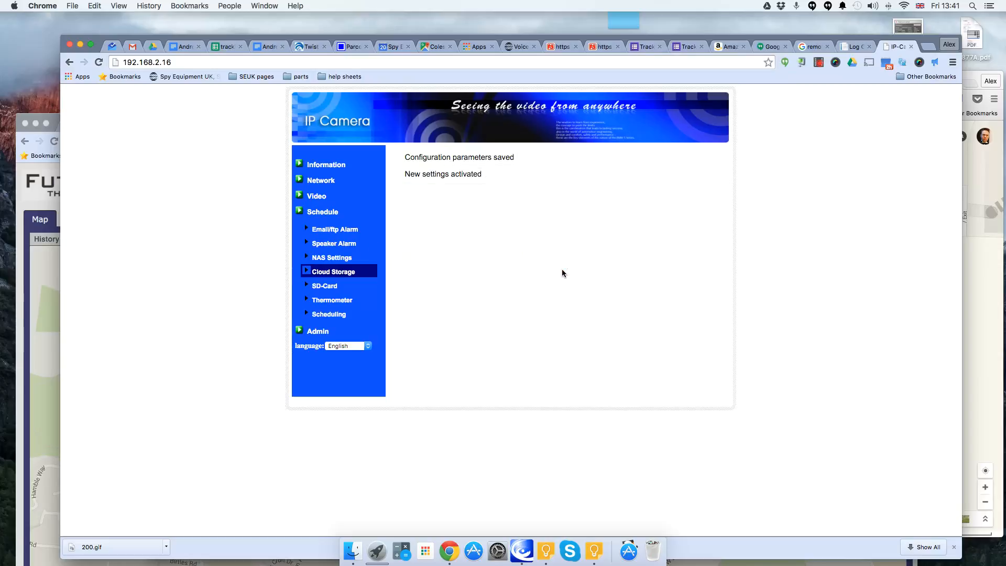
left_click(329, 272)
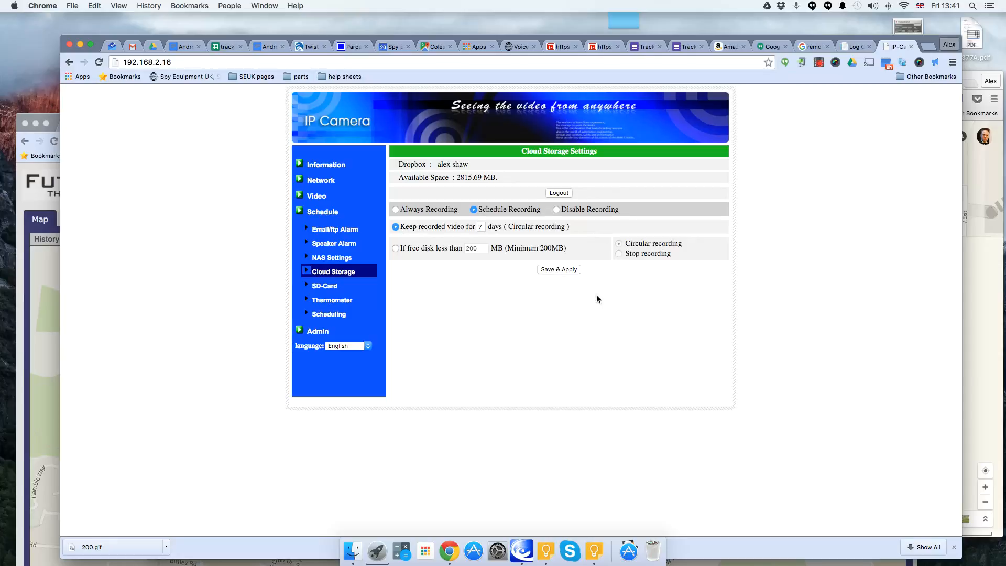
- Edit the every-day schedule to enable NAS/Cloud Record as Motion triggered, and update the schedule
left_click(325, 213)
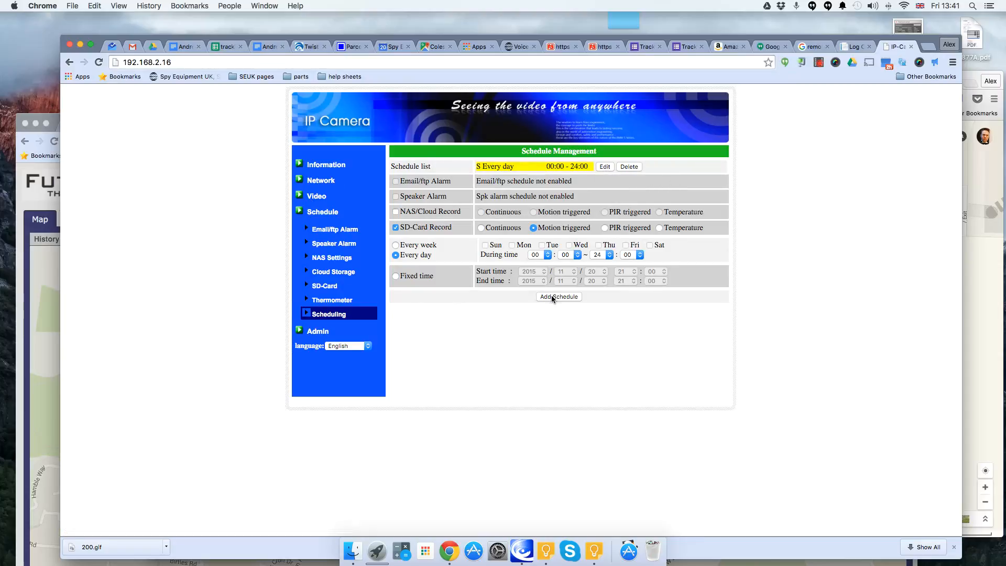
left_click(605, 166)
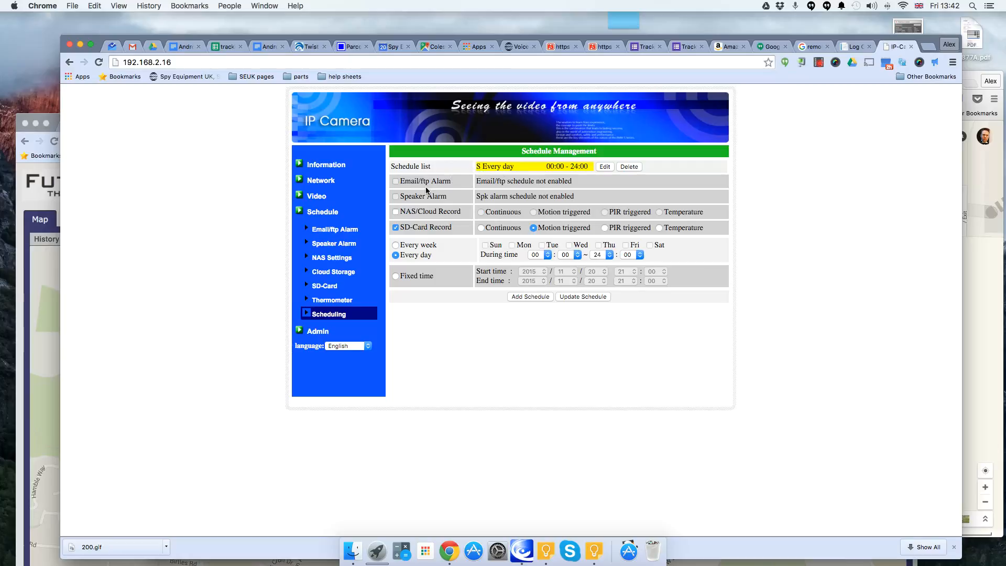
left_click(395, 212)
left_click(534, 212)
left_click(582, 296)
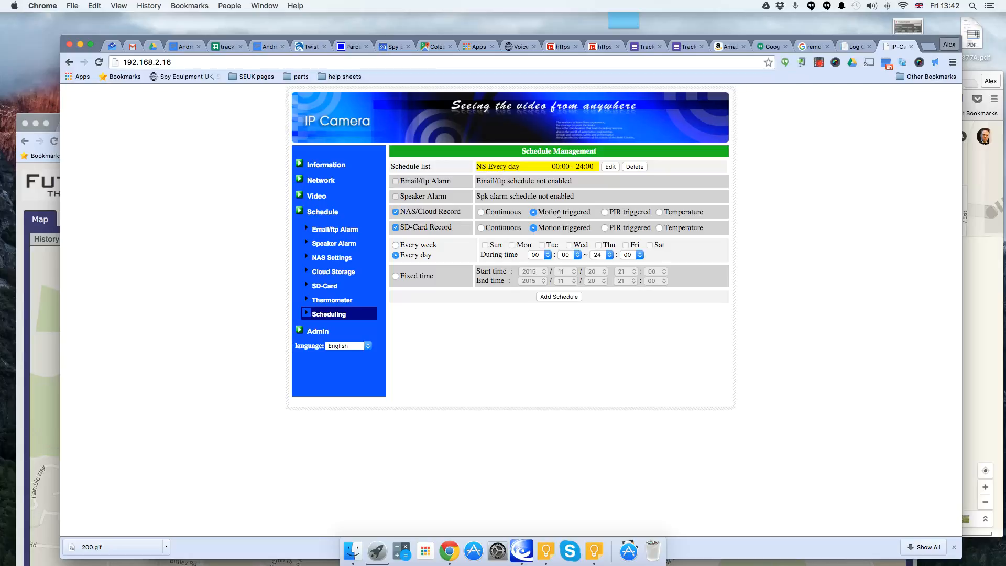
- Close the camera's web settings page and switch back to CamView
left_click(911, 47)
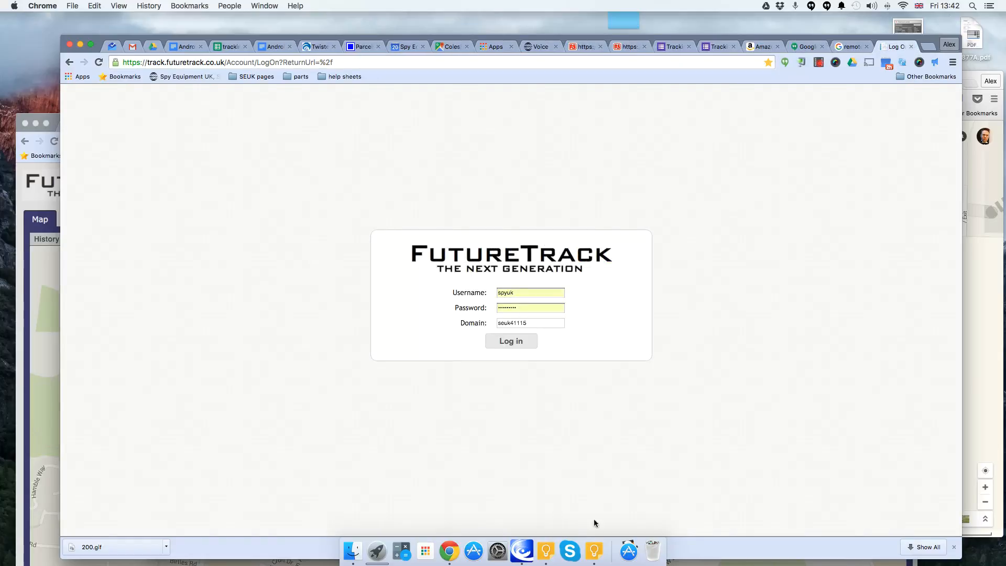
left_click(521, 549)
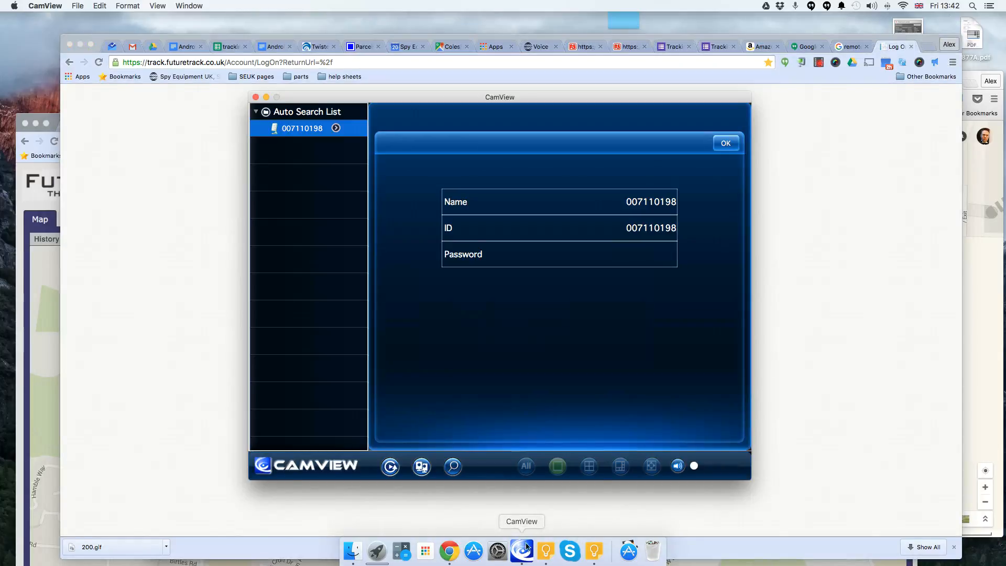